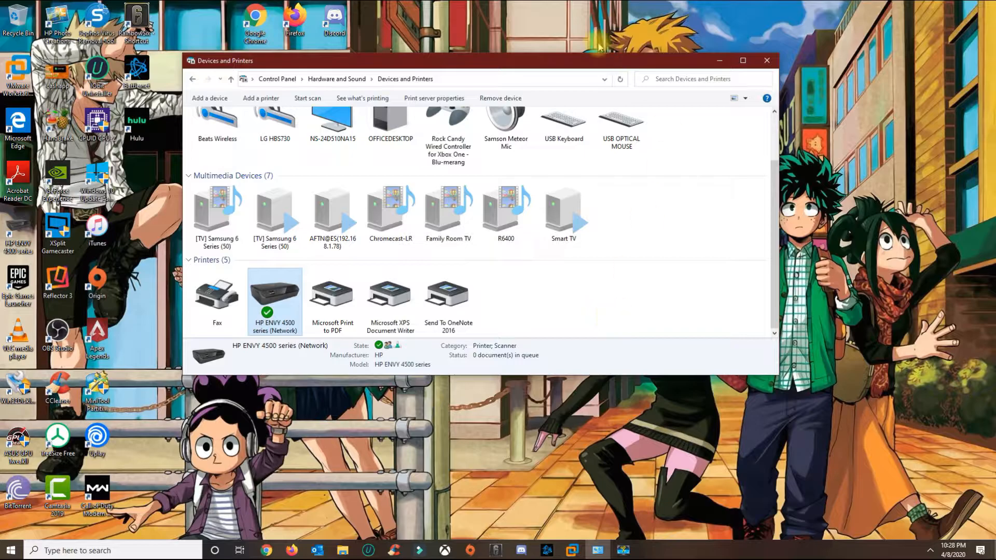
Open Devices and Printers from the Control Panel and bring the printers into view
left_click(162, 549)
type("CONT")
key("Return")
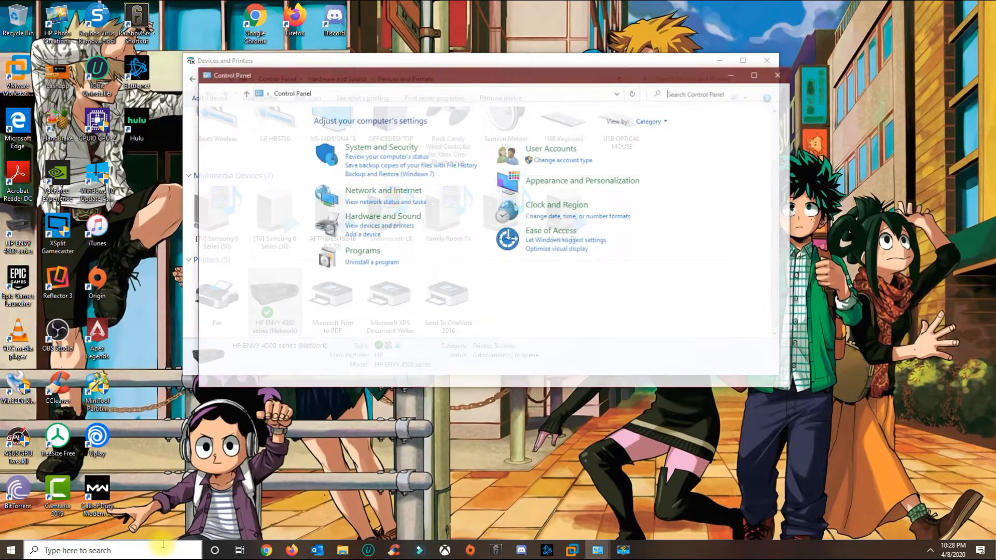
left_click(361, 226)
scroll(473, 267, "down", 1)
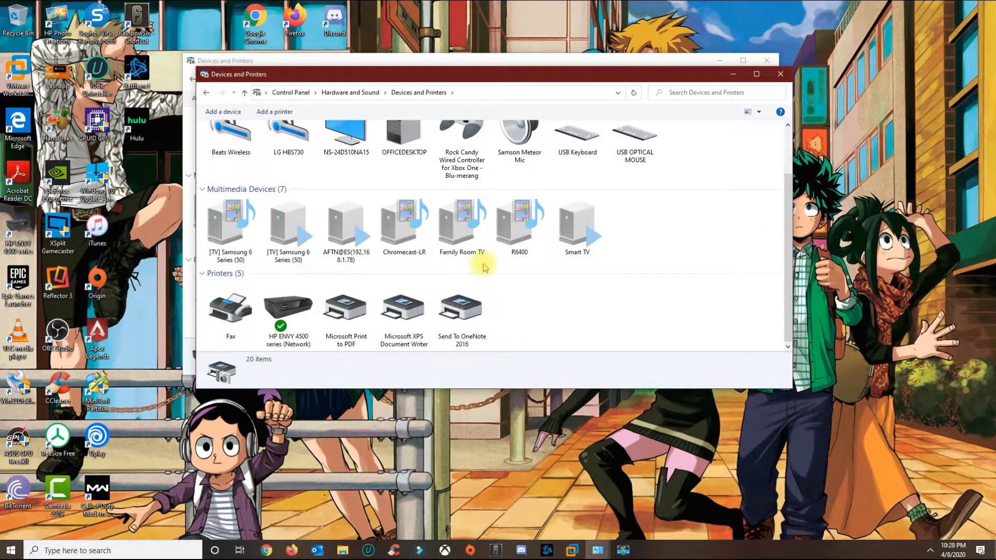
Open the HP ENVY 4500 printer's properties and check its sharing options and share name
left_click(299, 318)
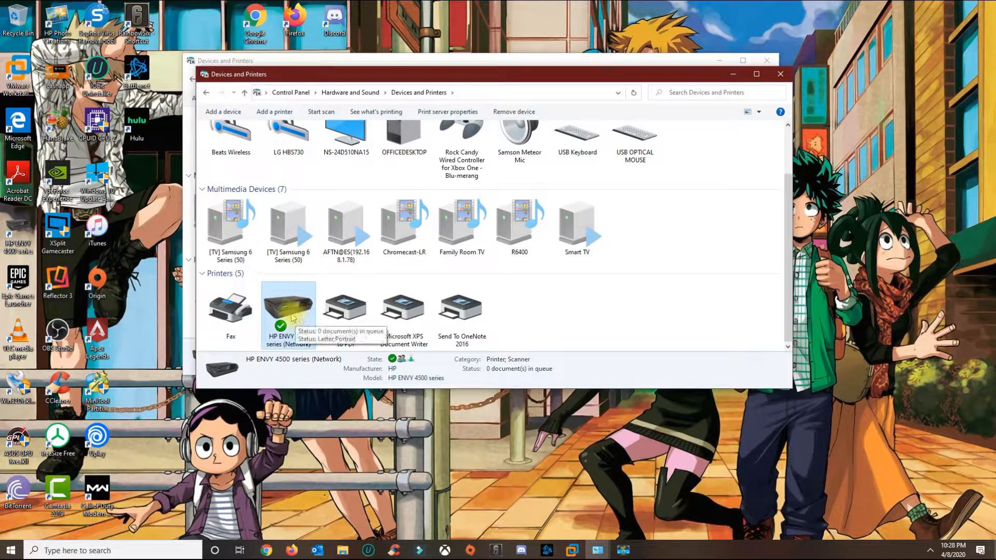
right_click(290, 306)
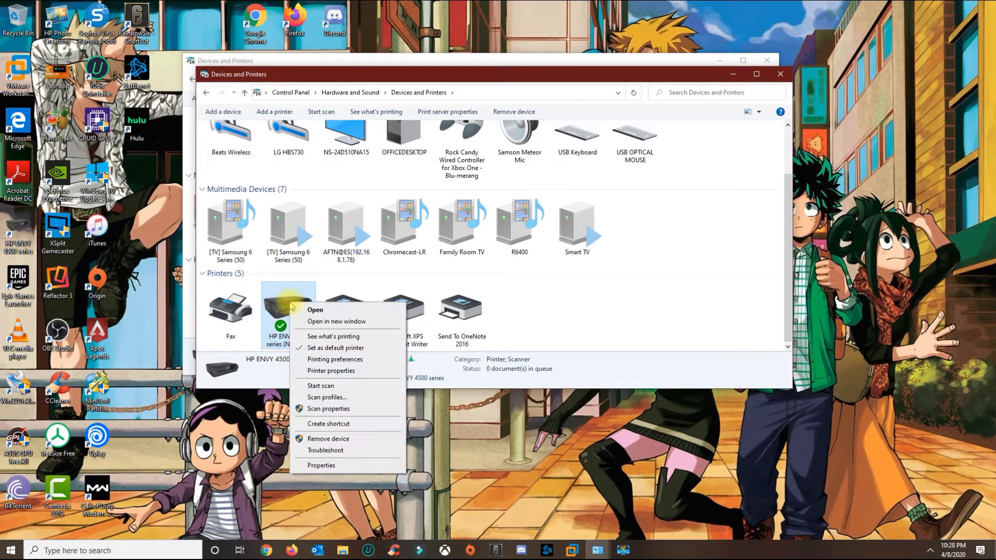
left_click(318, 371)
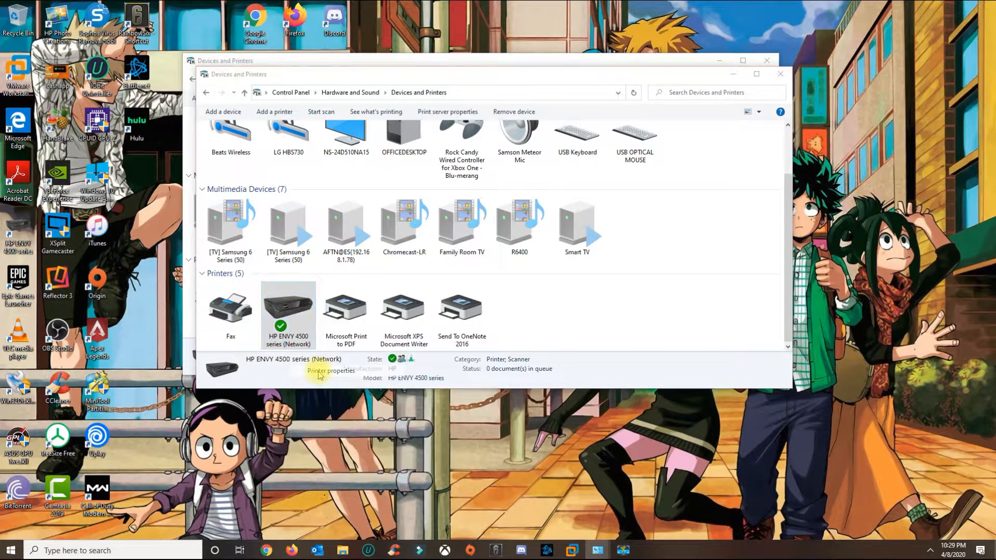
left_click_drag(370, 275, 413, 199)
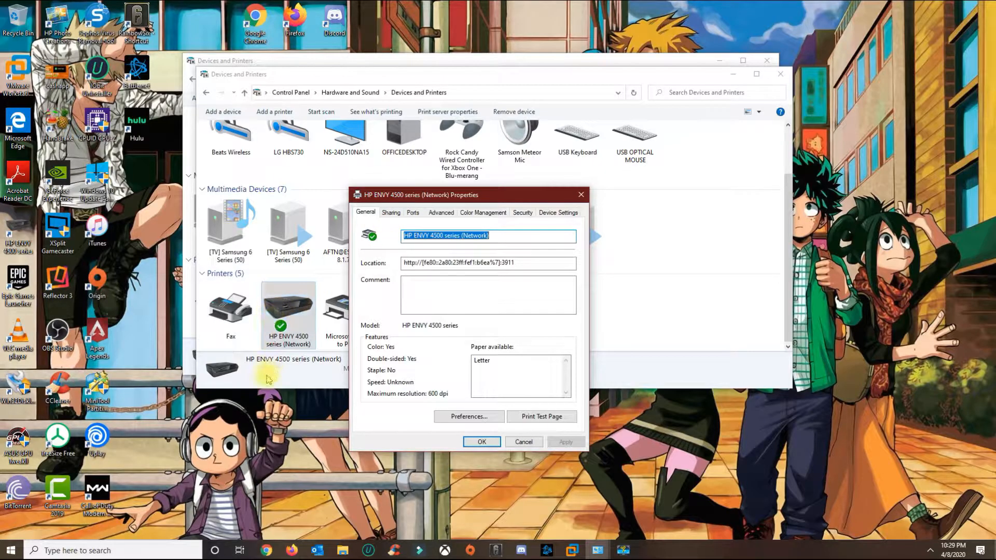
left_click(391, 212)
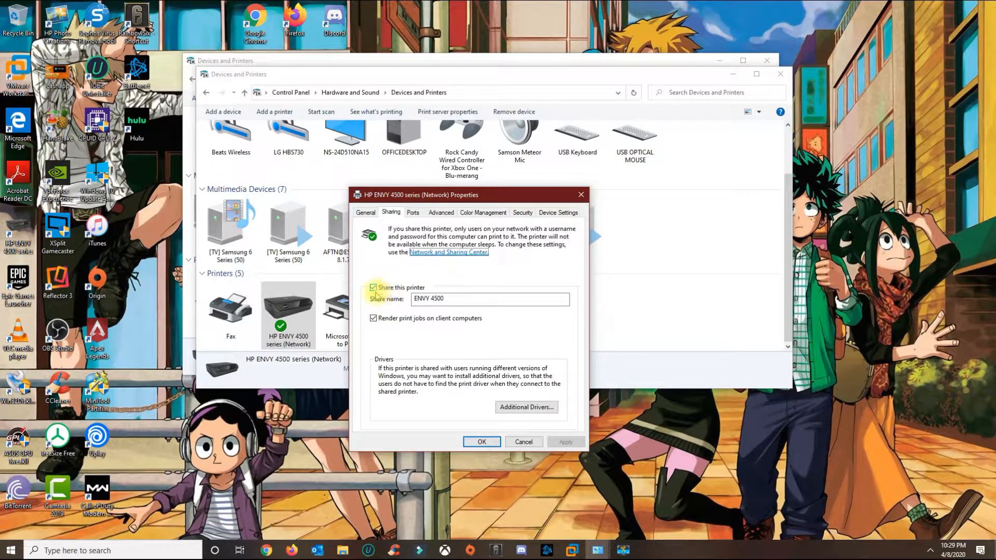
left_click_drag(460, 298, 384, 301)
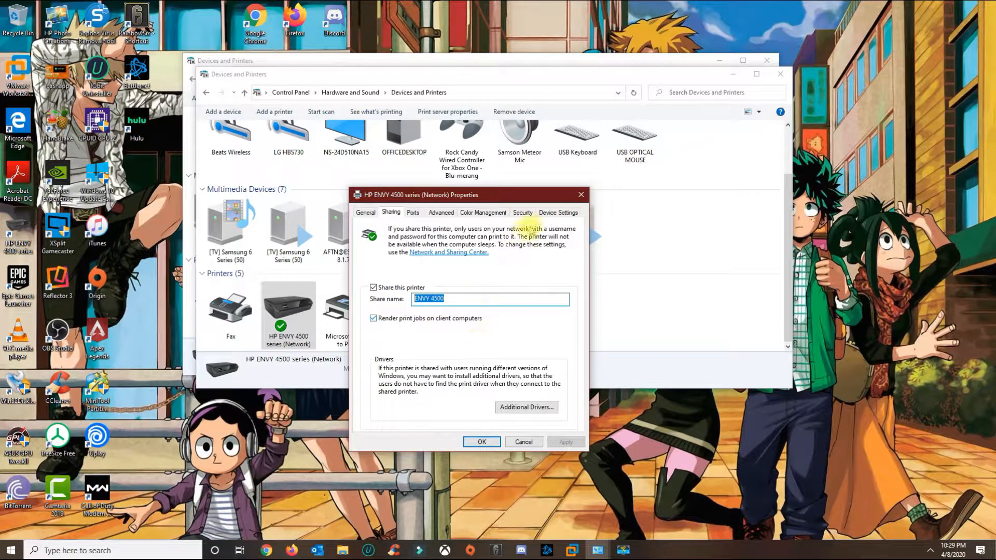
Check the Print permission for Everyone in the printer's security settings and close the properties
left_click(522, 213)
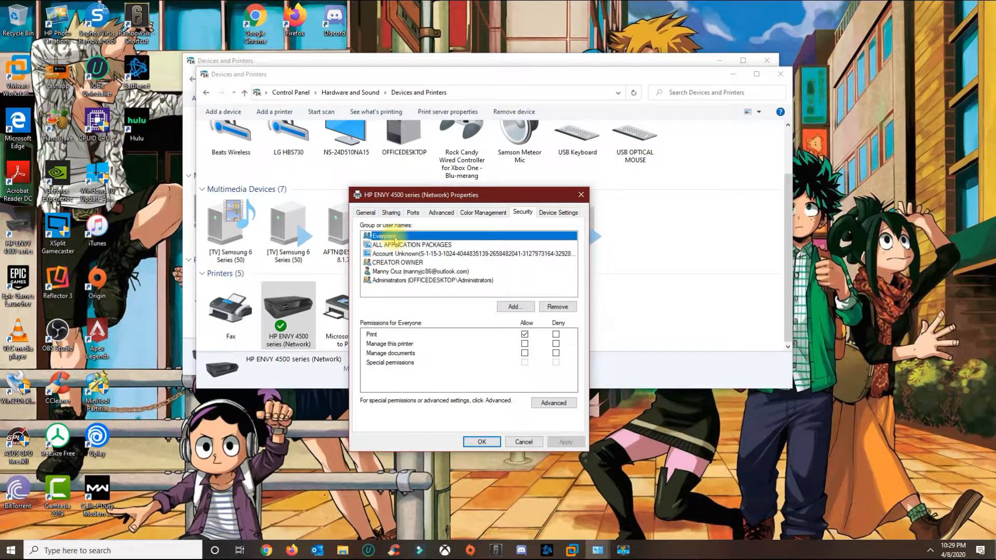
left_click(378, 335)
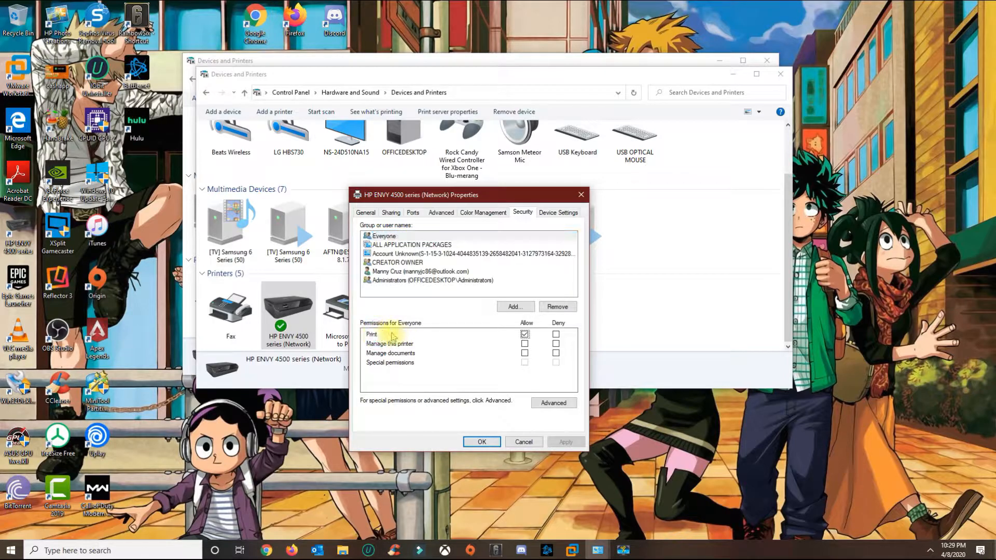
left_click(525, 334)
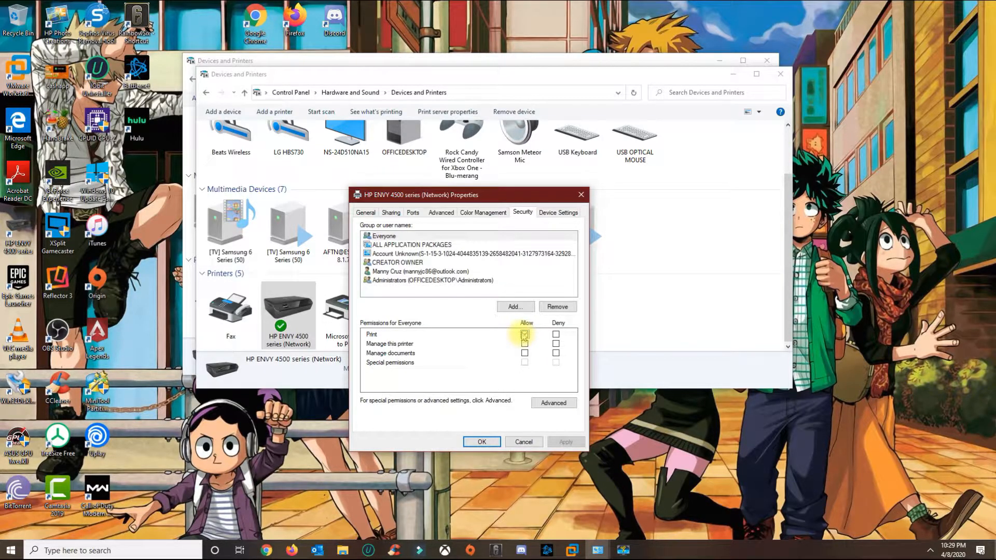
left_click(482, 443)
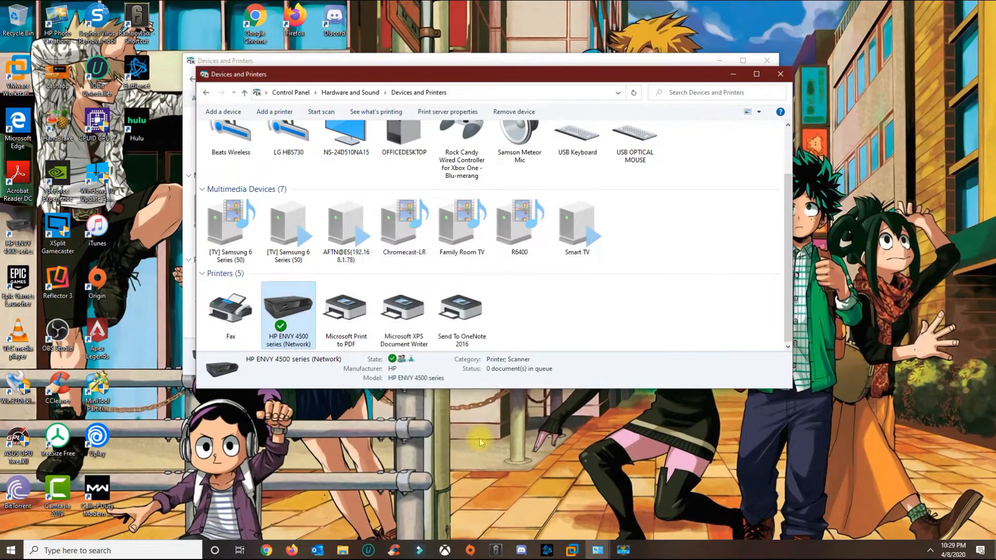
Find and open the advanced sharing settings through the Windows search
left_click(166, 551)
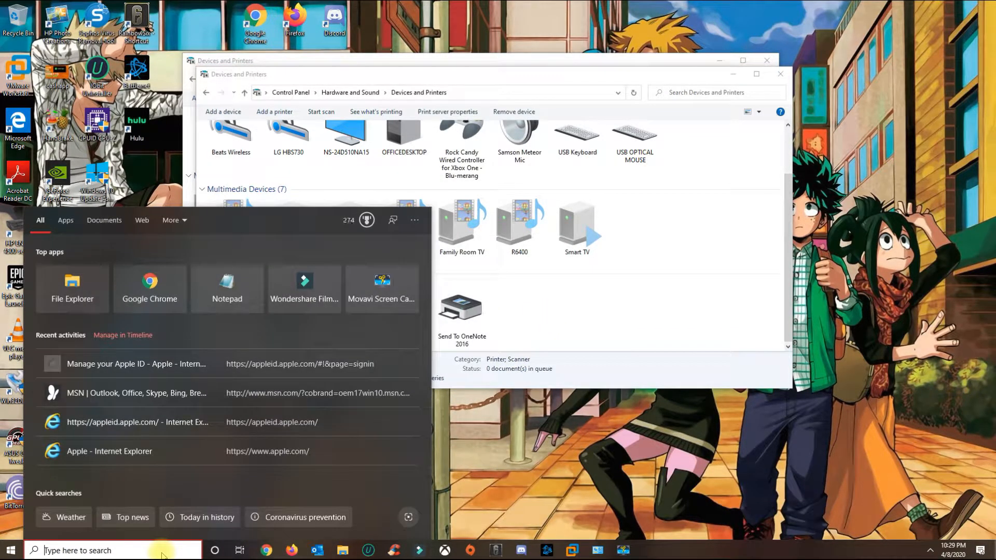
type("SHARING")
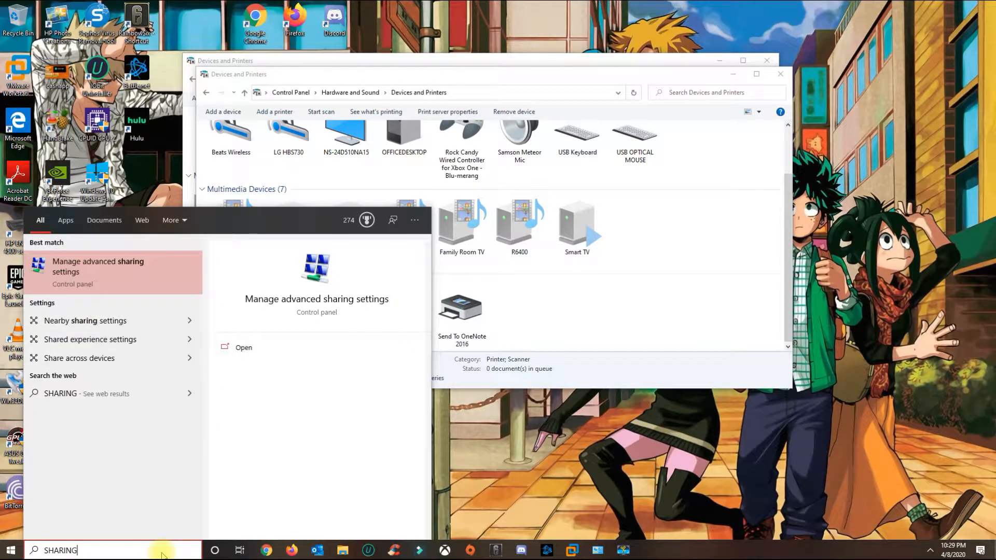
left_click(82, 280)
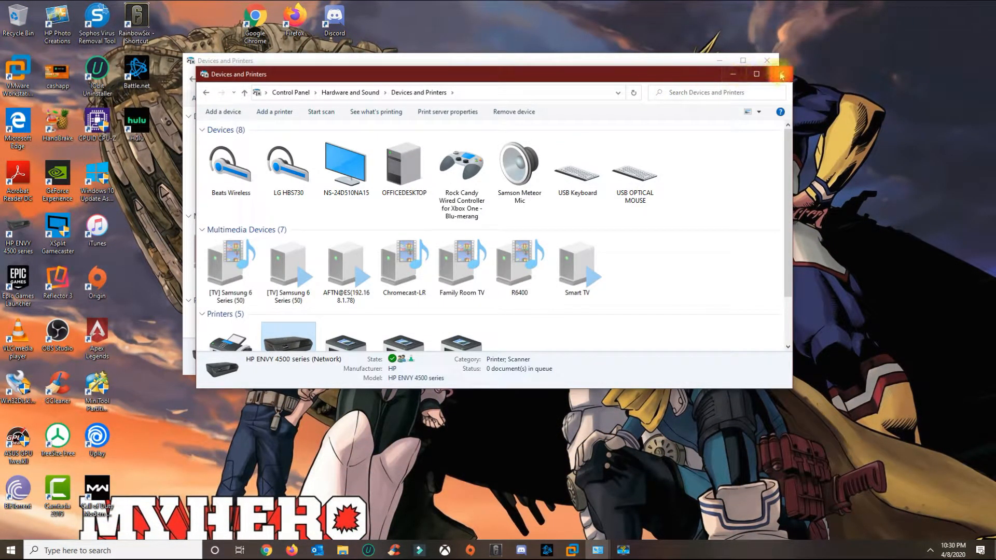
Look up the computer's device name in the system information and highlight it
left_click_drag(667, 74, 656, 51)
scroll(516, 223, "down", 1)
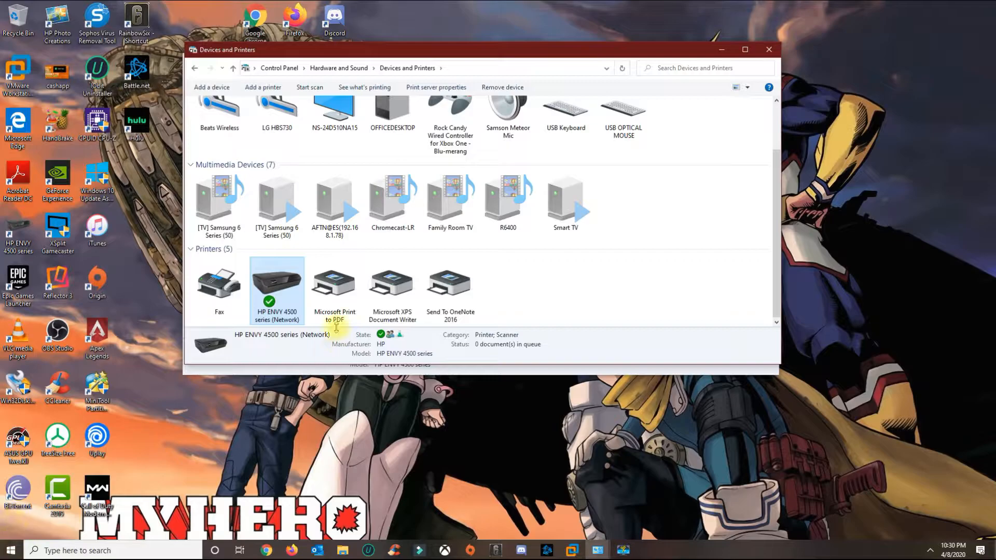
right_click(12, 553)
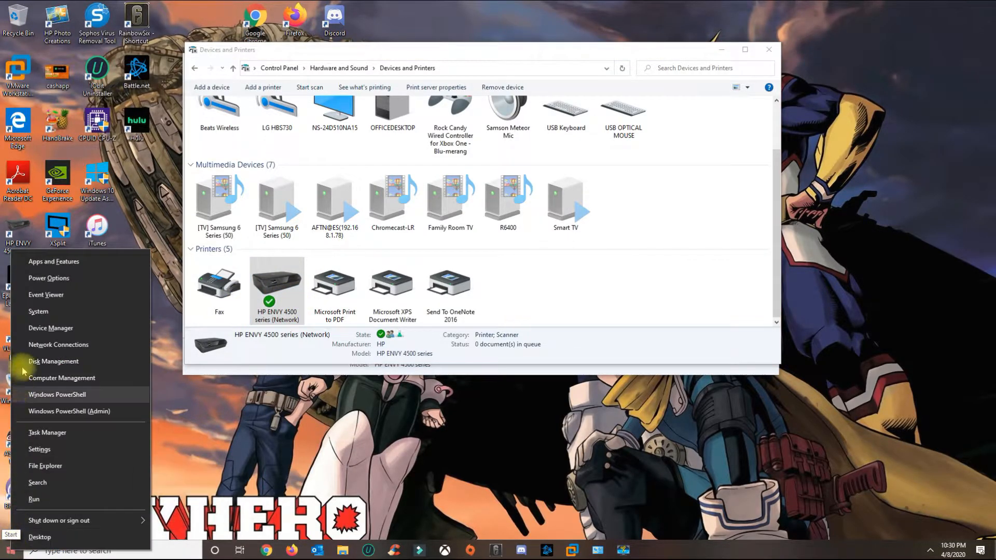
left_click(30, 314)
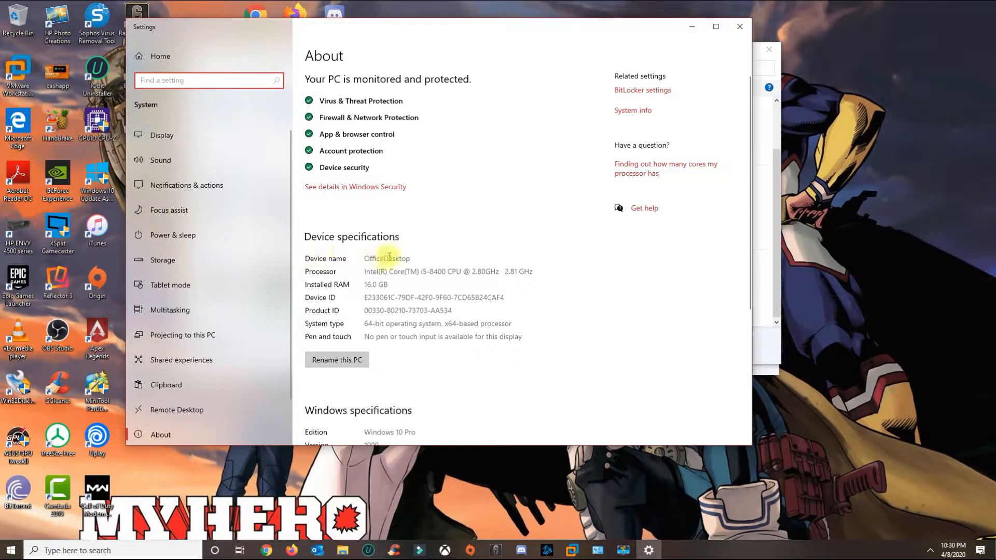
left_click_drag(413, 260, 366, 260)
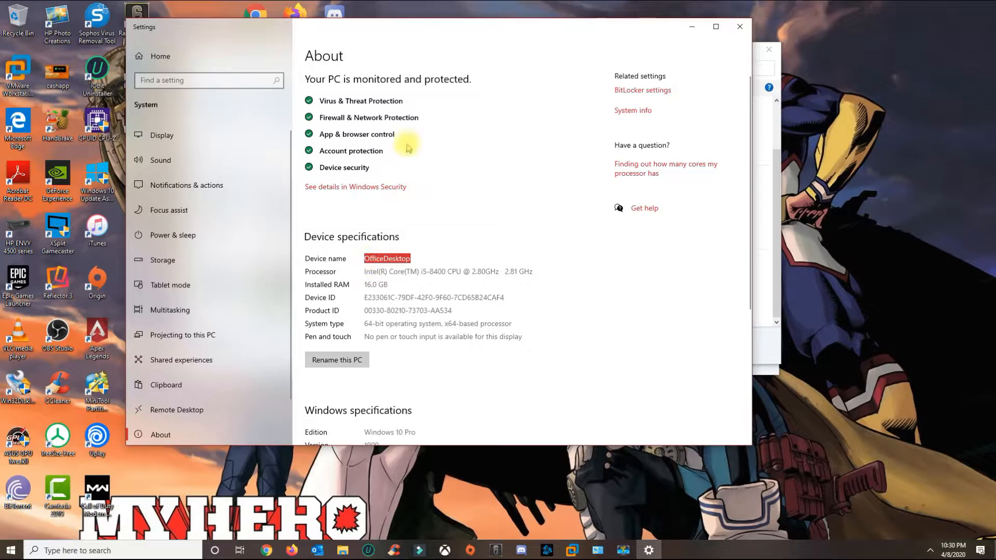
Move the settings window aside, reopen the HP ENVY 4500 properties and highlight the printer's share name
left_click_drag(389, 27, 718, 37)
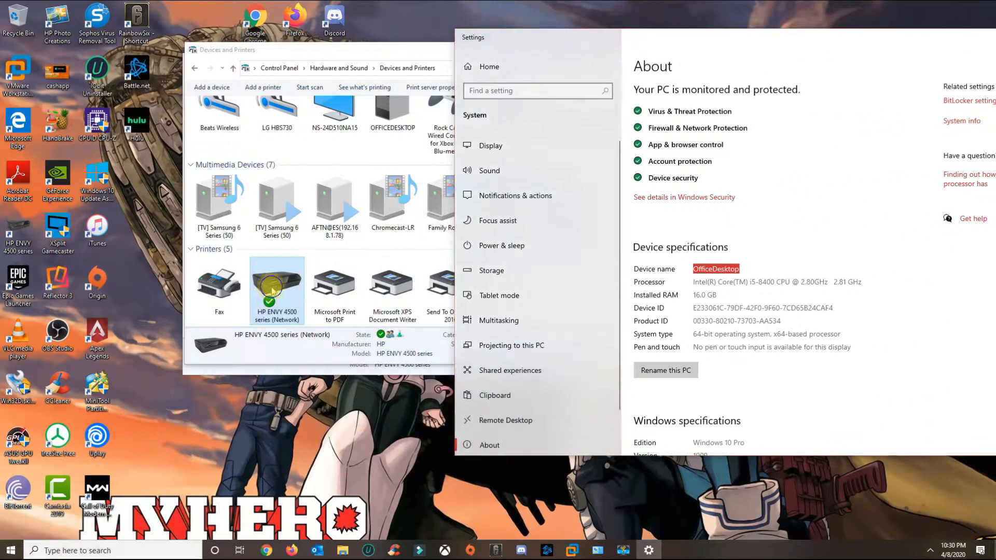
right_click(272, 289)
left_click(310, 356)
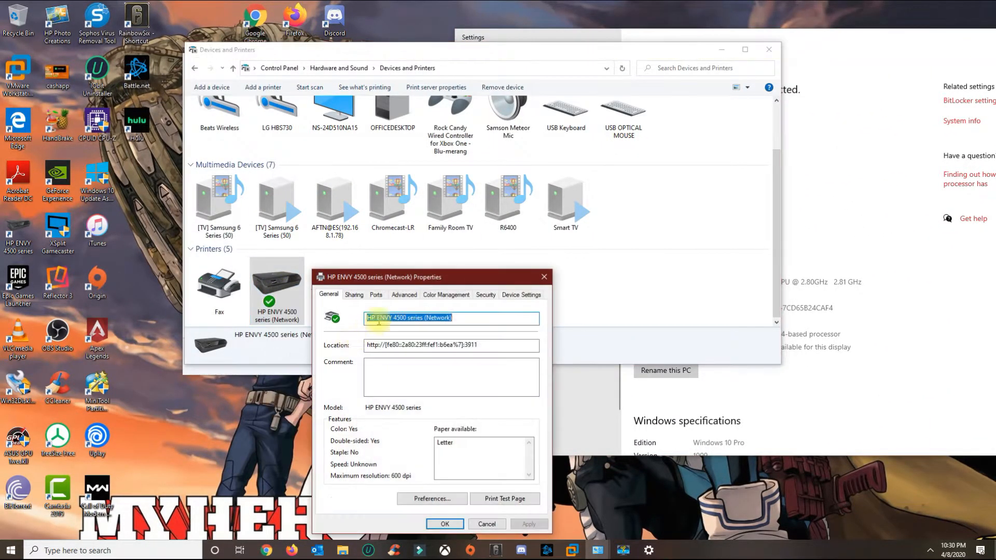
left_click_drag(410, 283, 354, 233)
left_click(294, 245)
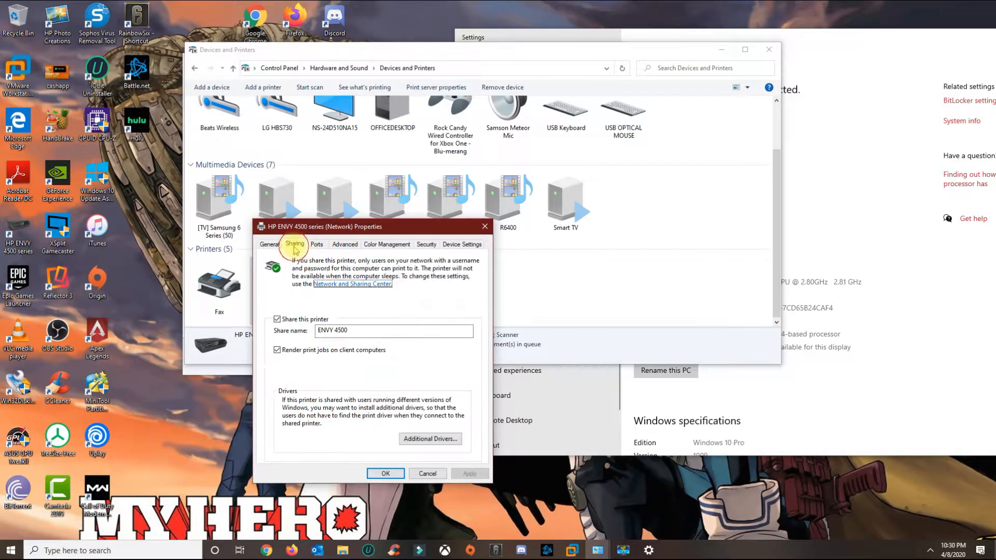
left_click_drag(360, 330, 285, 337)
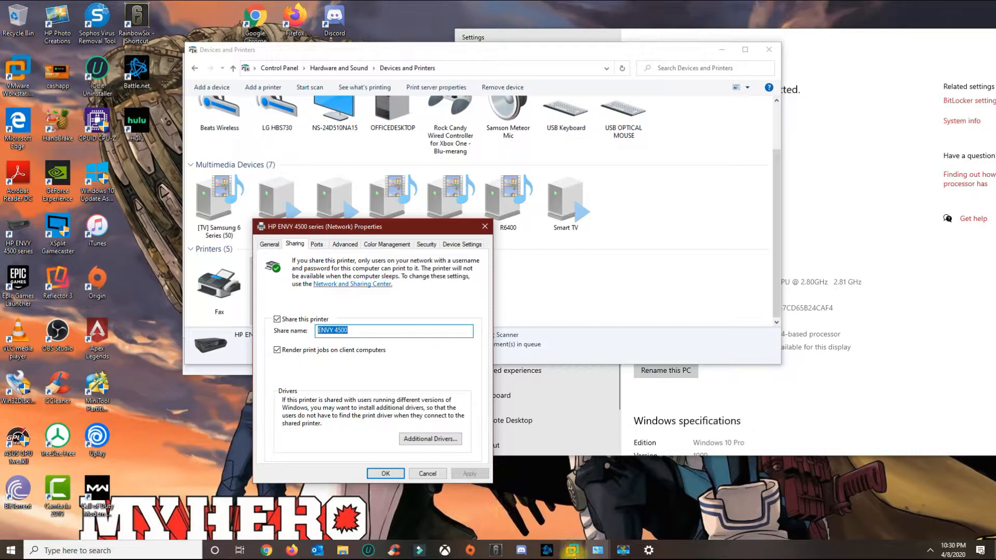
Switch to the Windows 10 virtual machine and start adding an unlisted printer by selecting a shared printer by name
left_click(572, 552)
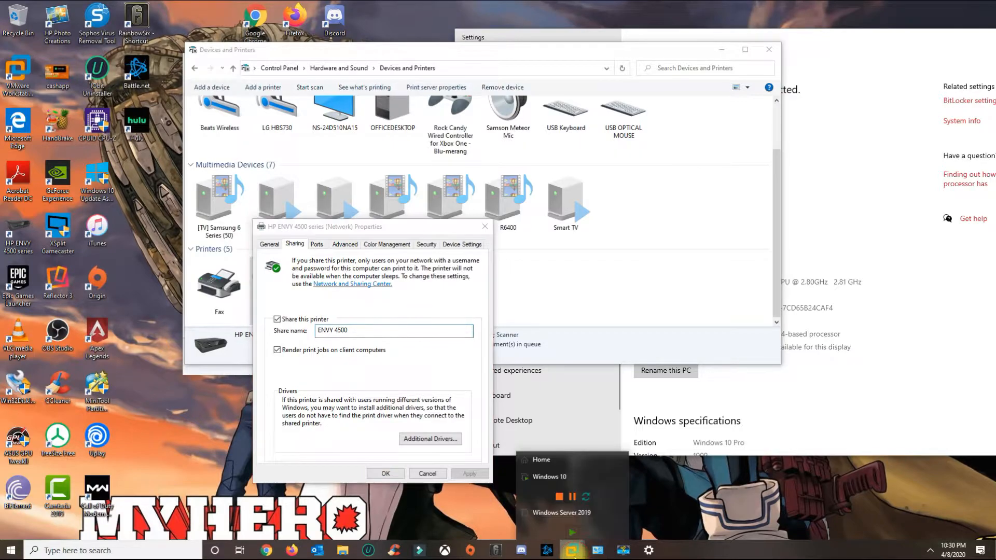
left_click(540, 479)
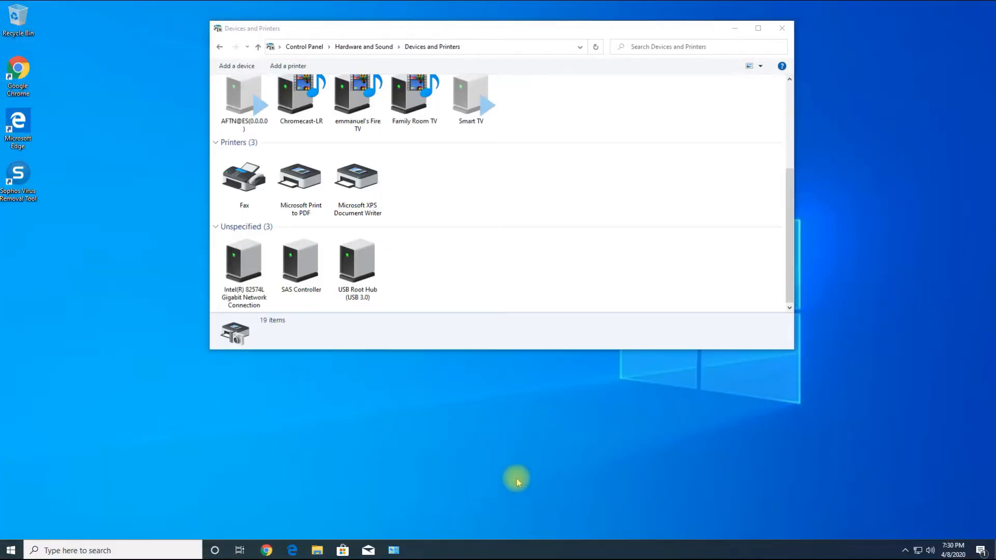
left_click_drag(429, 29, 394, 25)
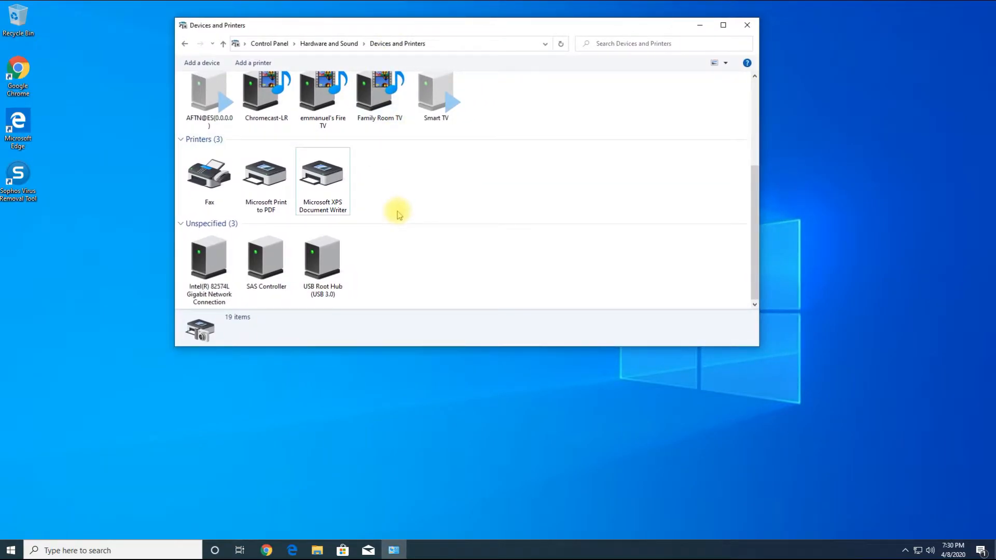
left_click(253, 63)
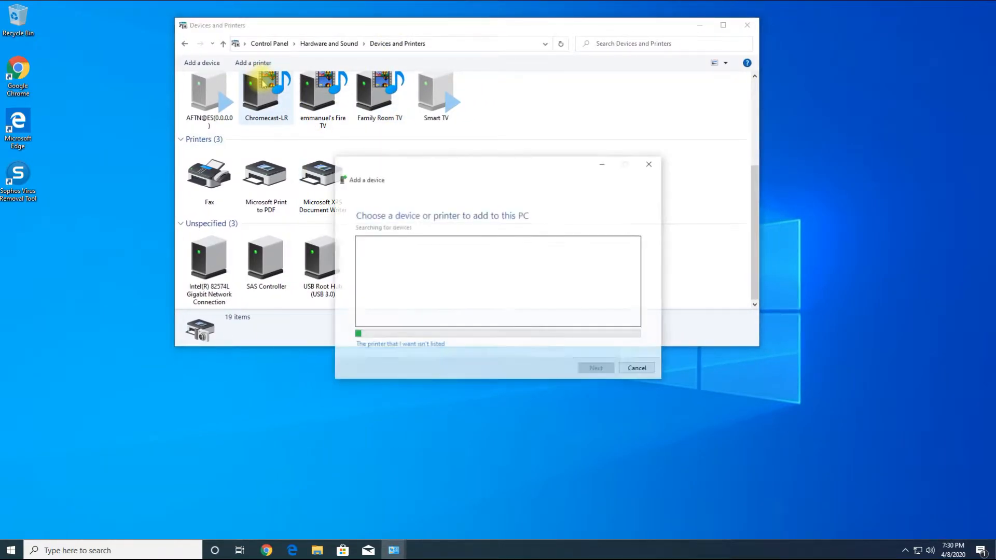
left_click(396, 344)
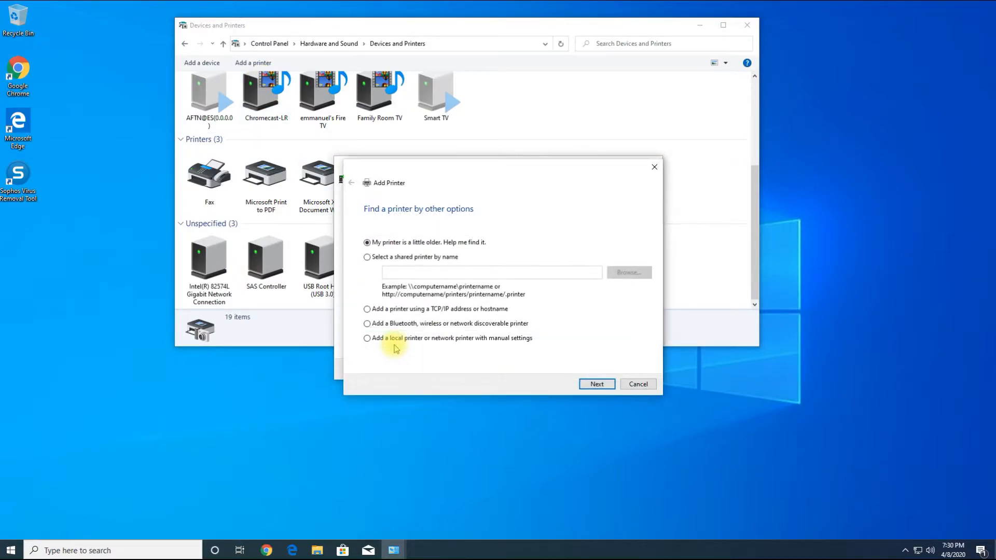
left_click(367, 257)
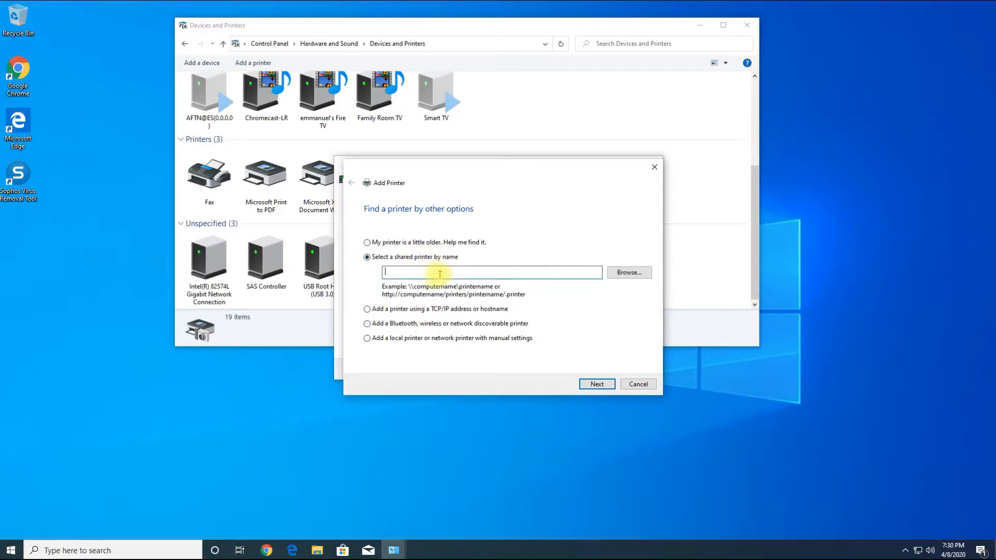
Try to connect to the shared printer at \\OfficeDesktop\Envy 500
left_click(439, 274)
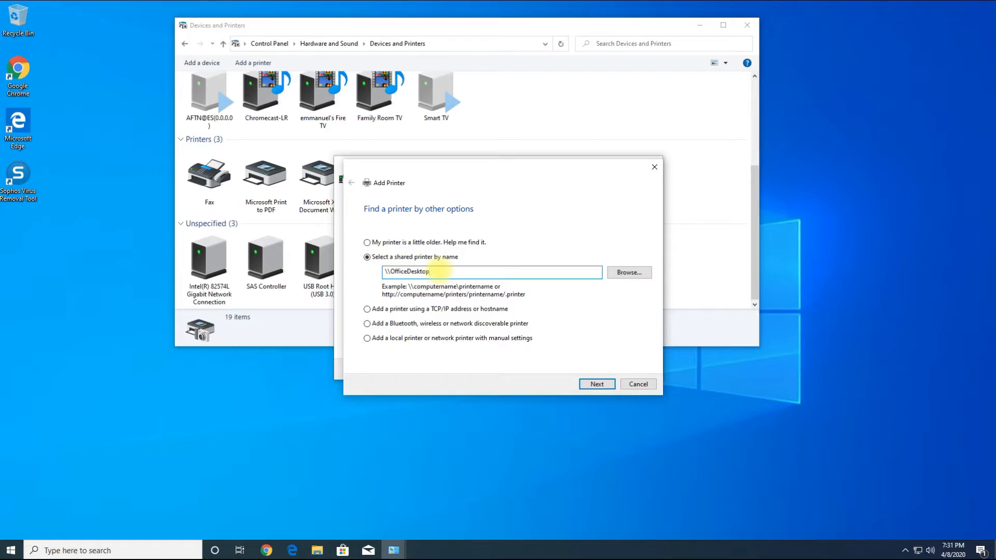
type("\\\\OfficeDesktop\\")
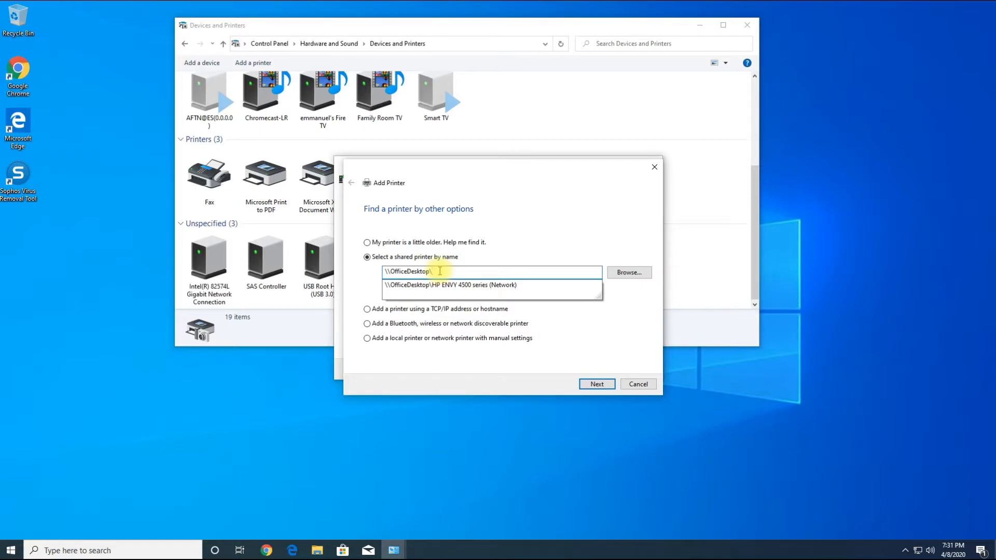
type("Envy 500")
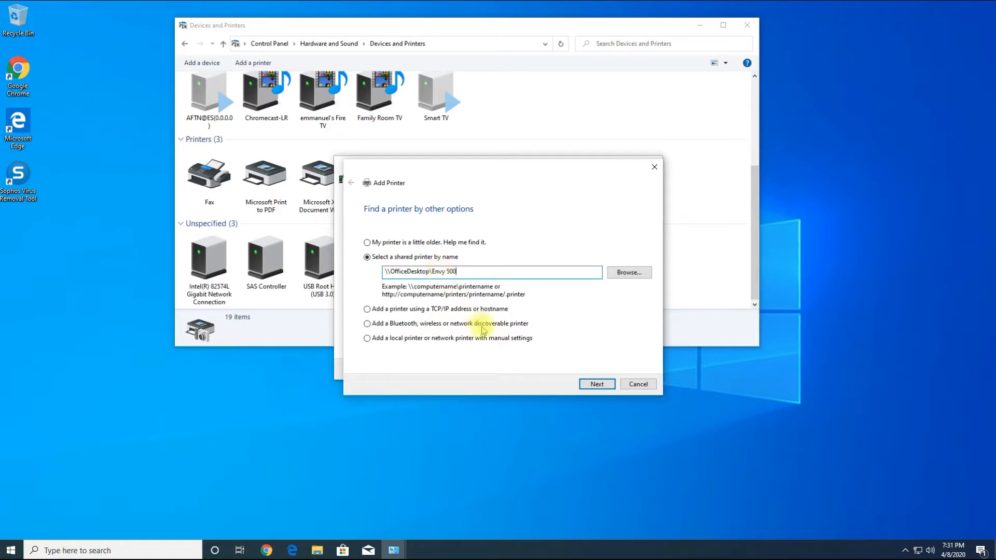
left_click(595, 384)
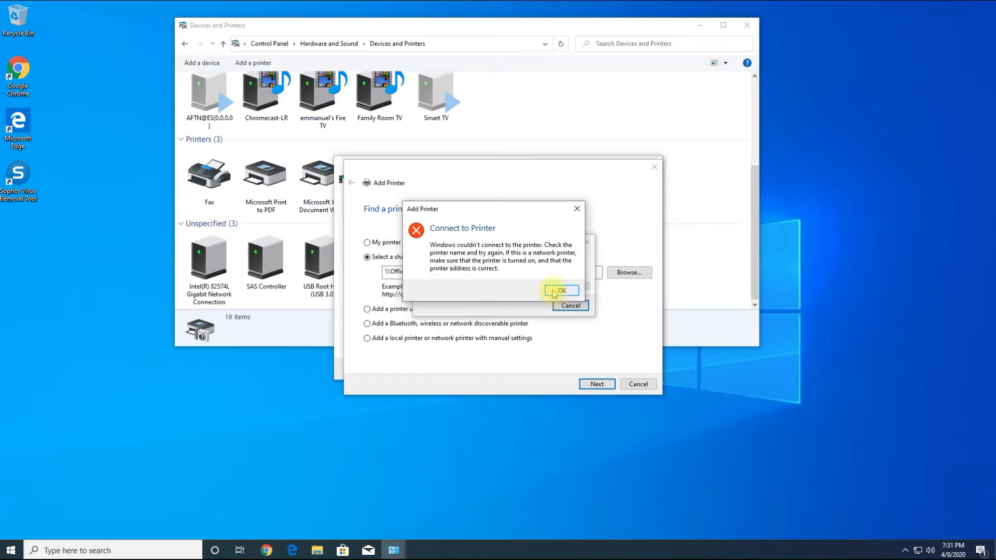
left_click(561, 292)
Switch back to the host PC and copy the share name ENVY 4500 from the printer's sharing properties
mouse_move(638, 4)
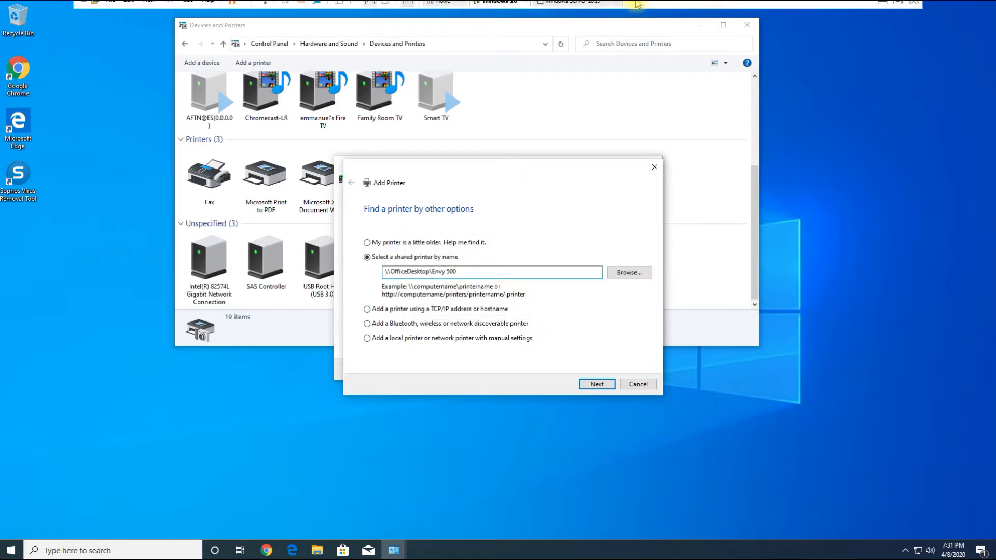
left_click(882, 2)
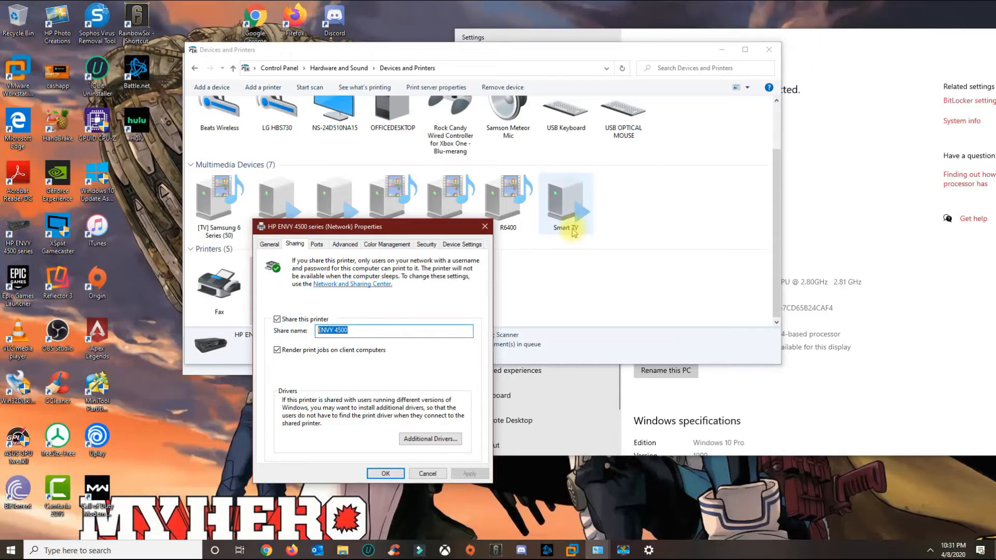
left_click_drag(361, 336, 310, 331)
right_click(331, 333)
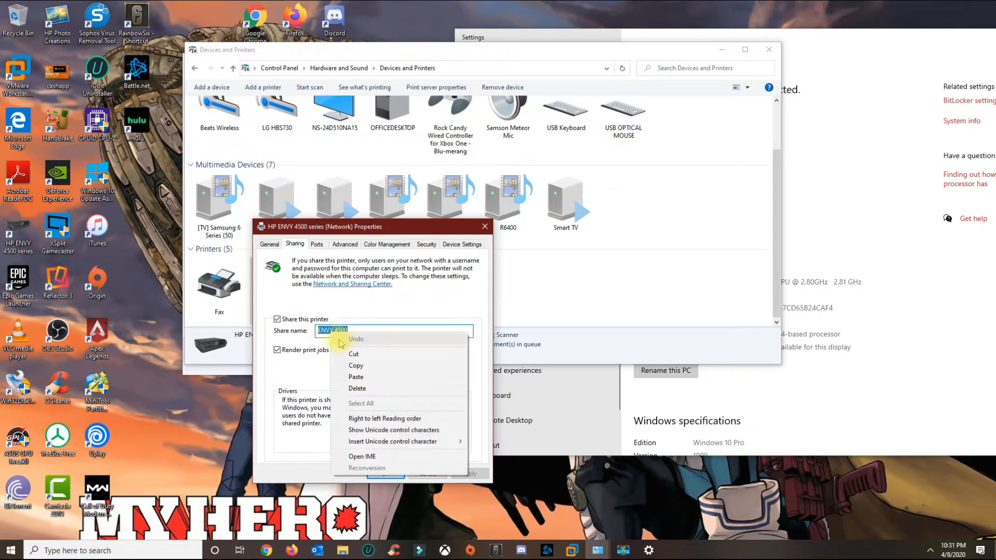
left_click(357, 366)
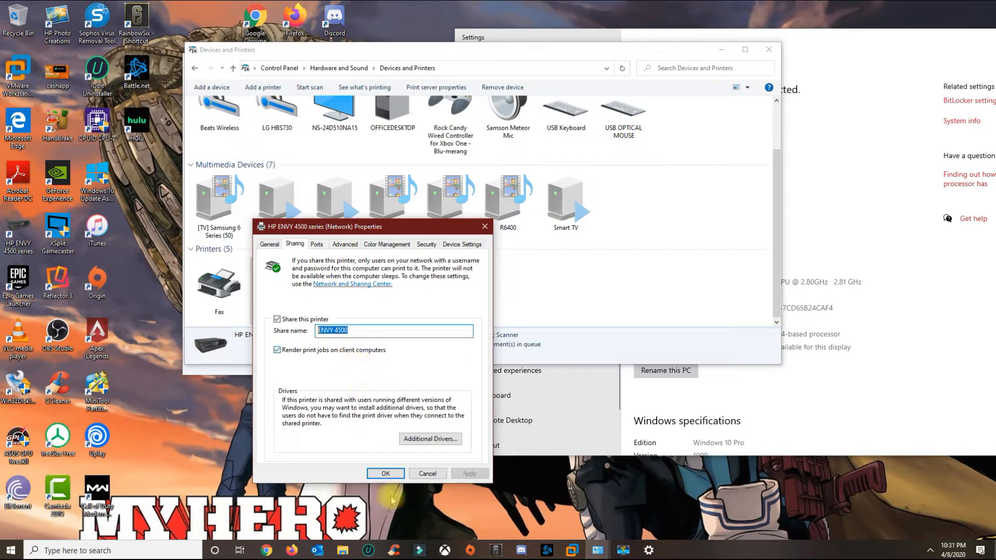
Return to the Windows 10 virtual machine and cut the shared printer path back to \\OfficeDesktop\
left_click(571, 550)
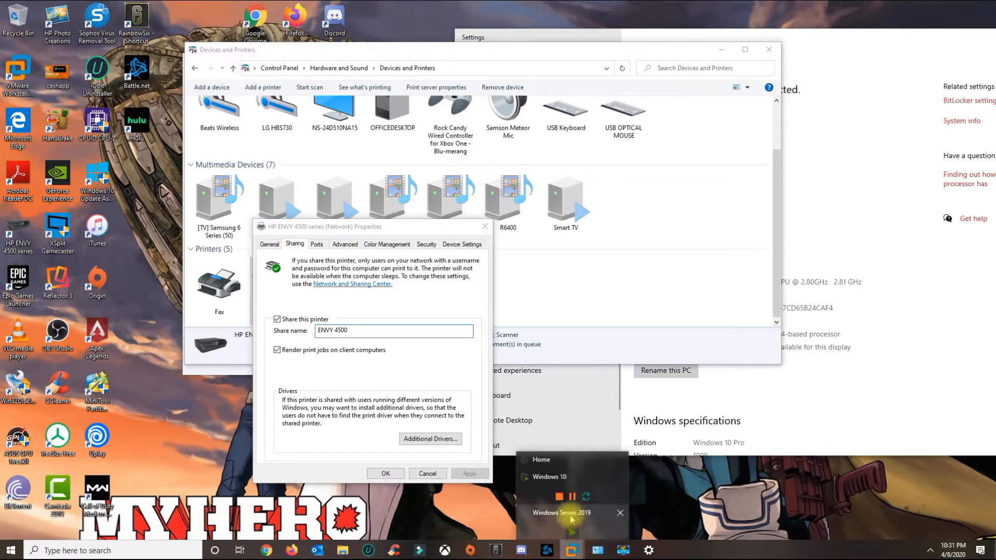
left_click(538, 477)
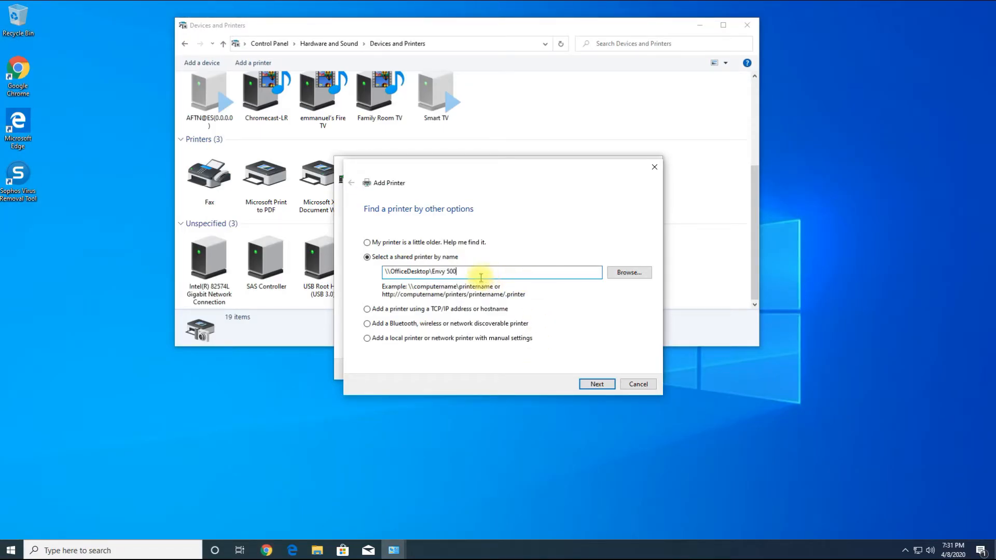
key("BackSpace")
key("BackSpace")
key("ctrl+v")
left_click_drag(484, 274, 434, 271)
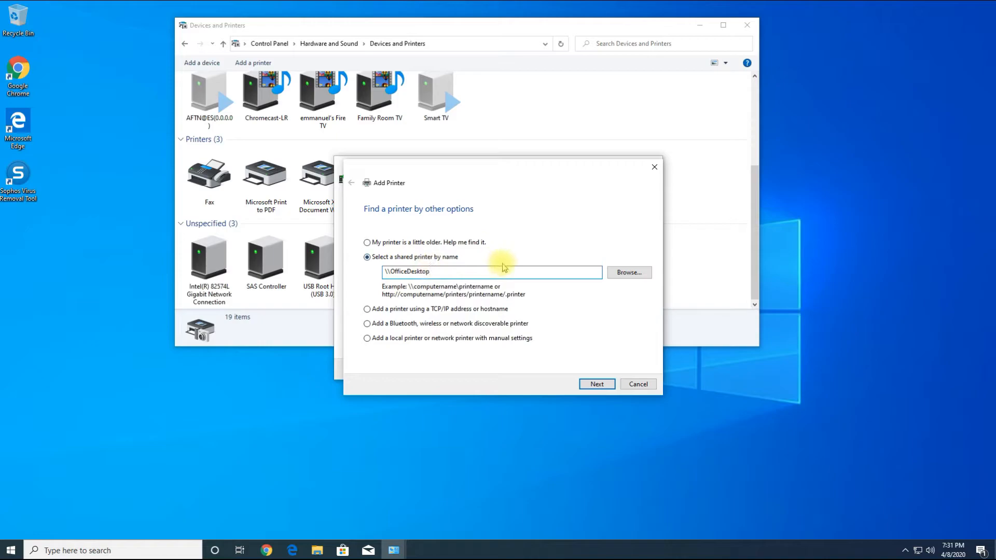
type("\\")
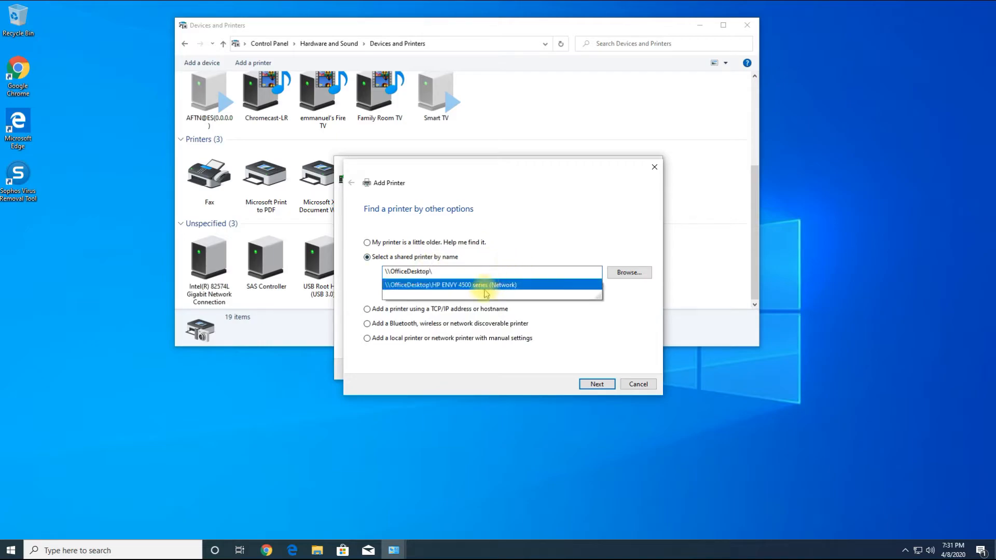
left_click(522, 254)
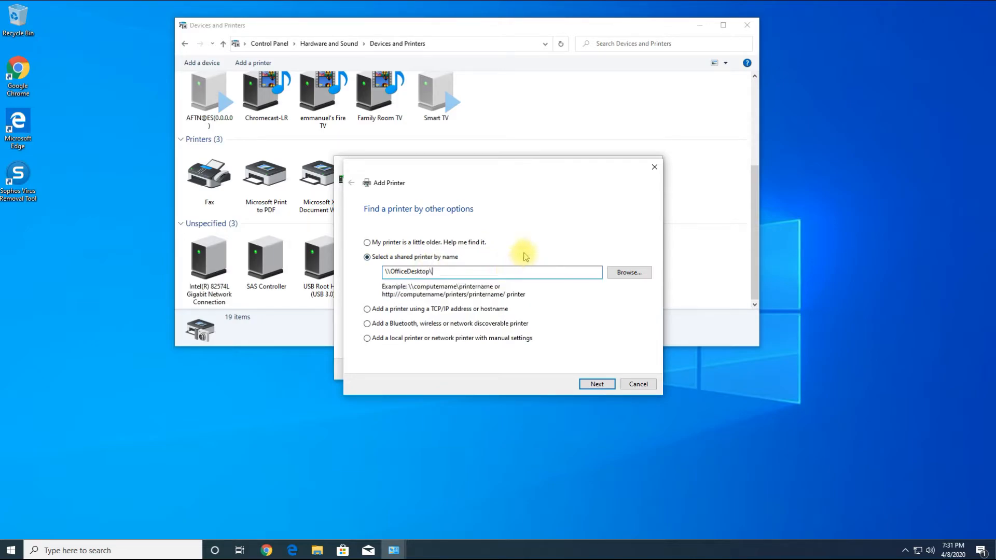
Browse the network to \\officedesktop and choose its ENVY 4500 as the shared printer
left_click(628, 272)
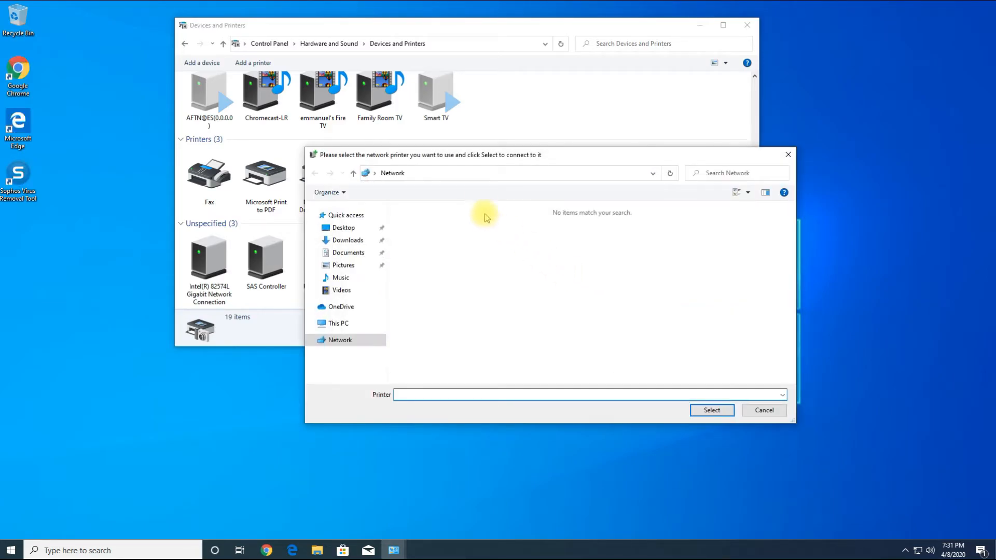
left_click(459, 174)
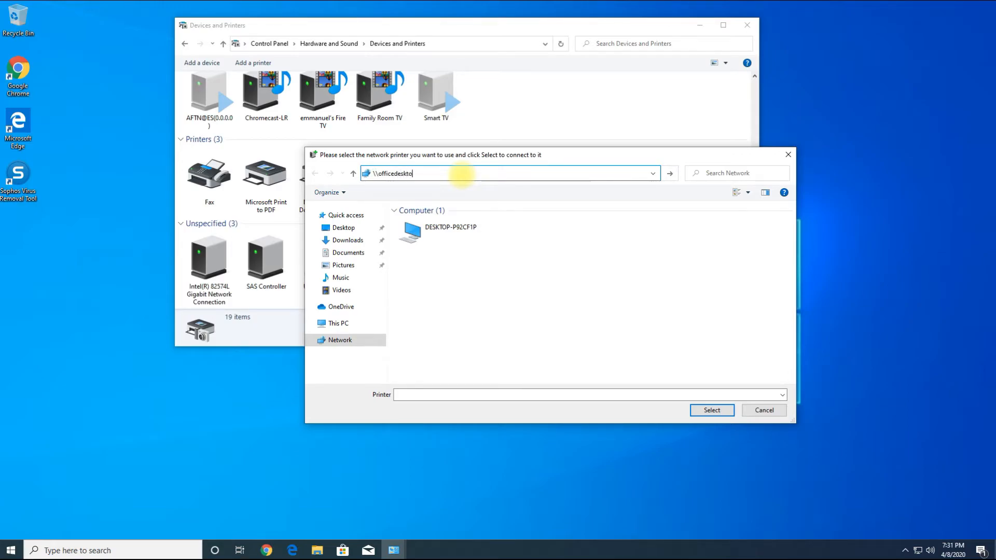
key("Return")
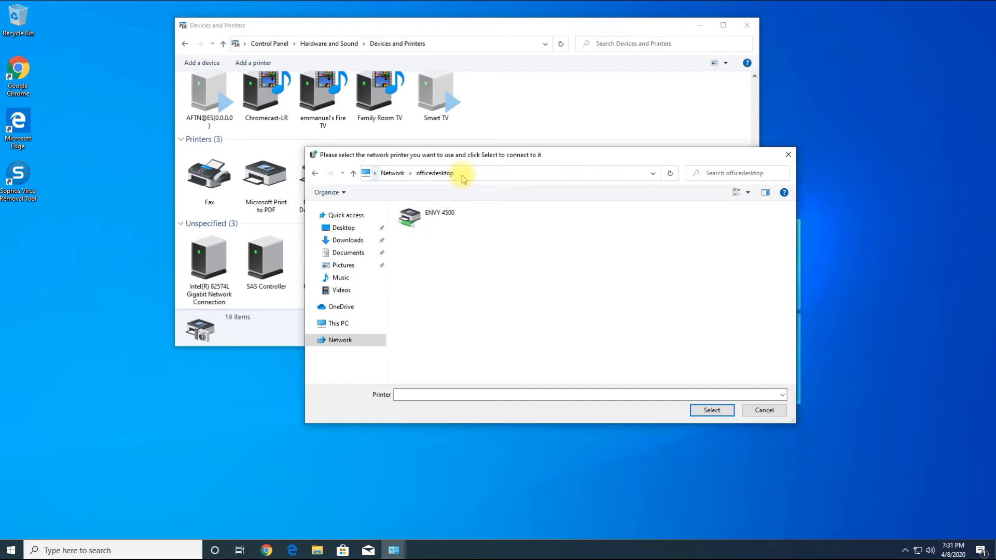
left_click(433, 220)
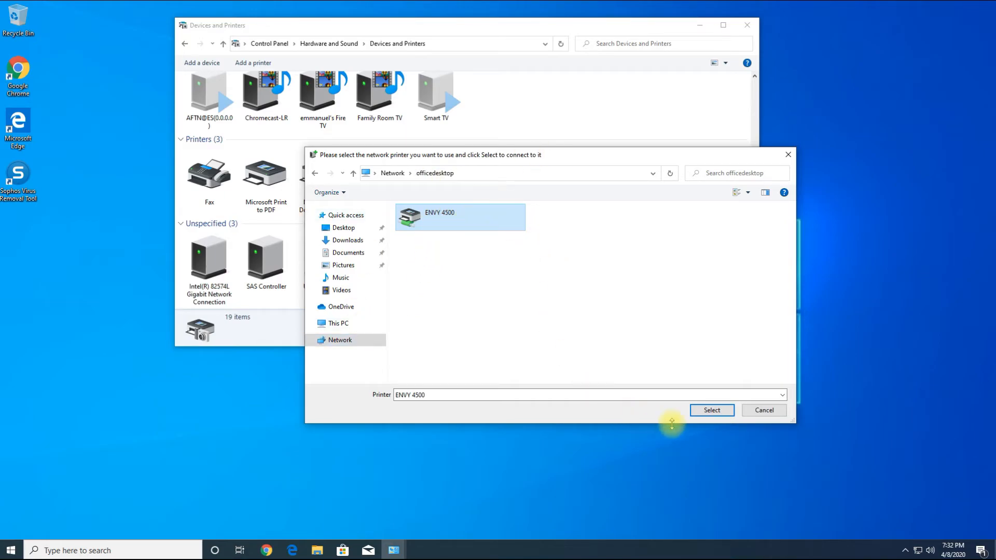
left_click(709, 411)
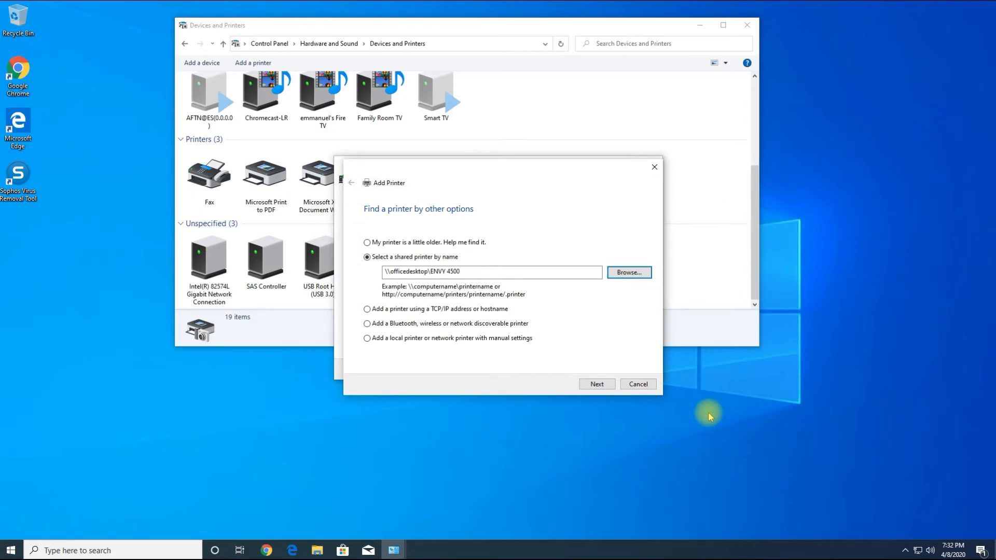
Install the shared printer, finish the wizard without a test page and select the added HP ENVY 4500 among the printers
left_click(596, 385)
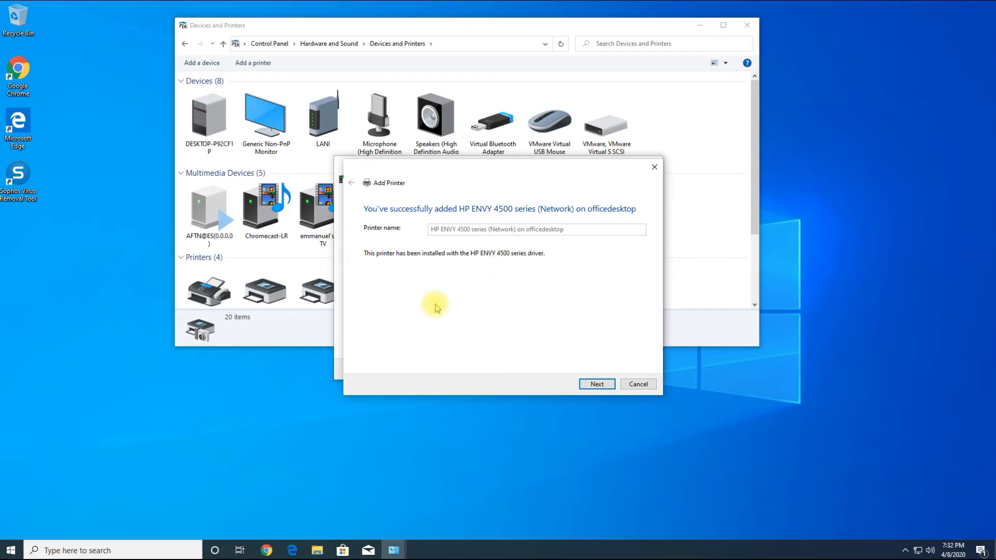
left_click(596, 385)
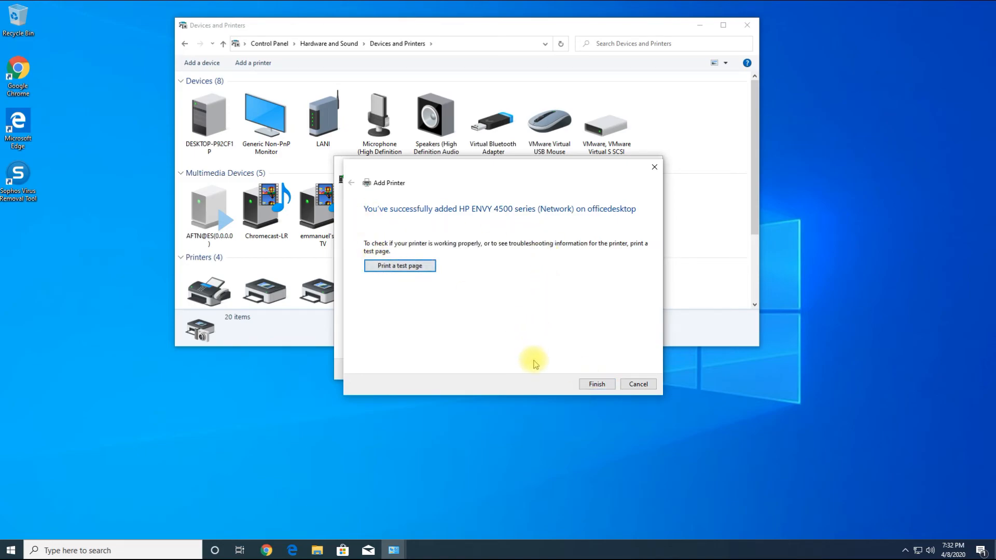
left_click(596, 384)
scroll(431, 192, "down", 3)
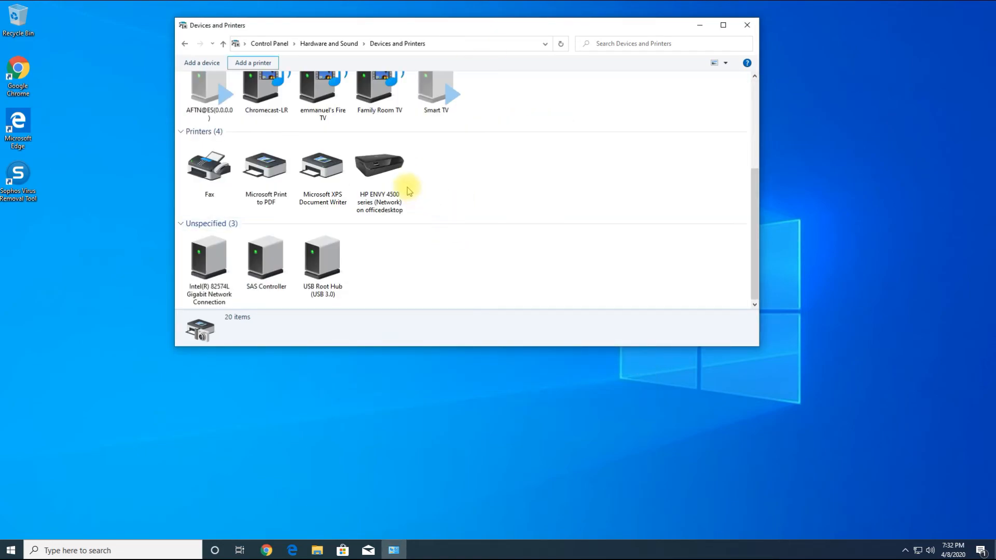
left_click(385, 187)
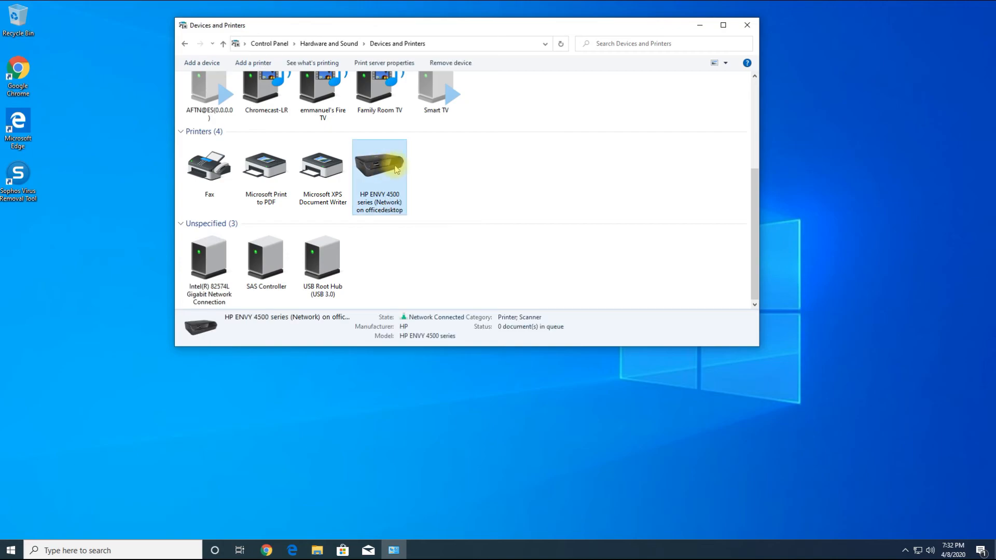